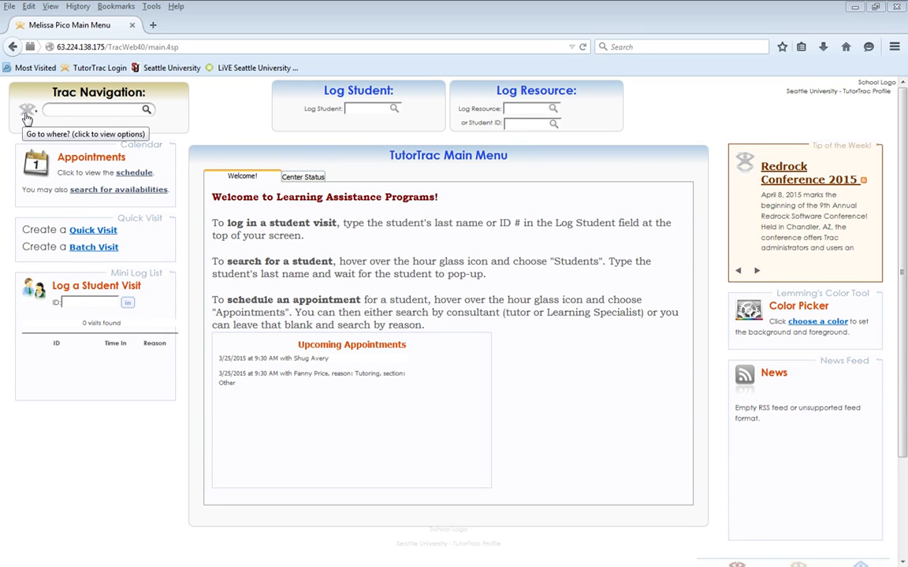
# Go to the schedule and open the student's appointment entry in Monday 3/23's 4:00 PM MATH 130 FSG 1402 slot.
pyautogui.click(27, 117)
pyautogui.click(36, 123)
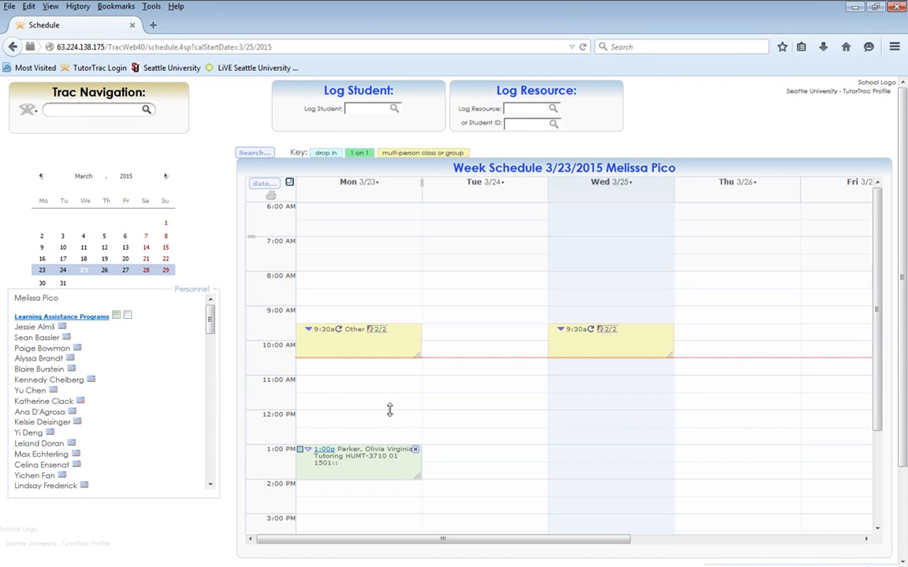
pyautogui.scroll(-1, 379, 411)
pyautogui.scroll(-2, 379, 411)
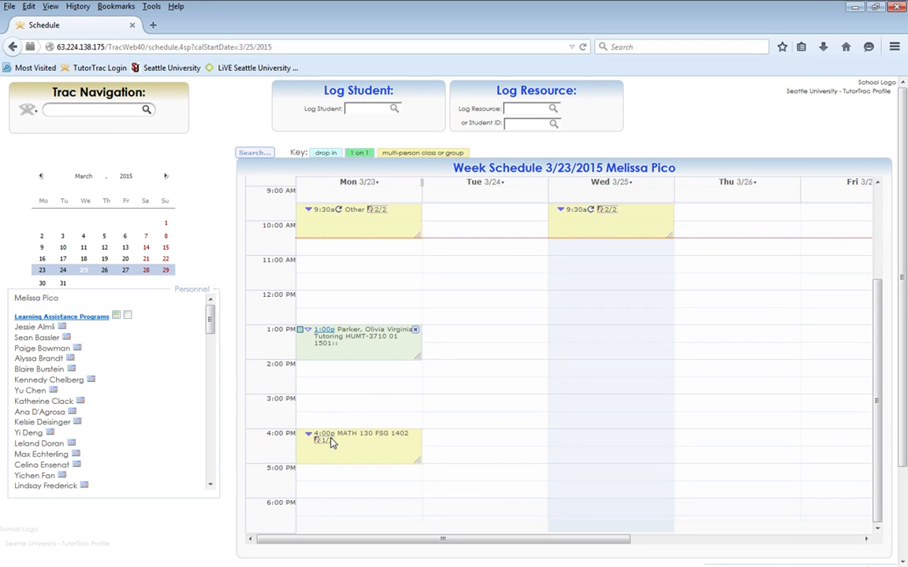
pyautogui.moveTo(331, 447)
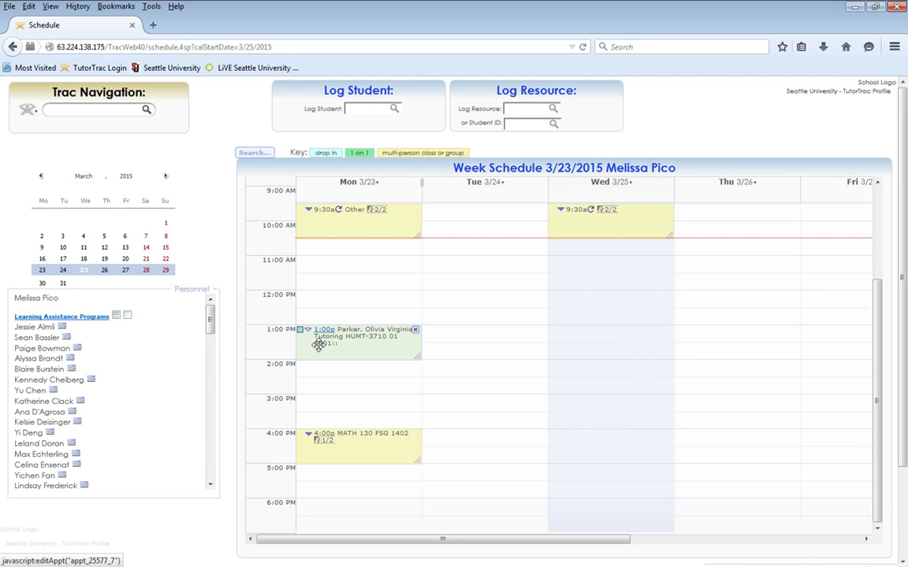
pyautogui.click(309, 438)
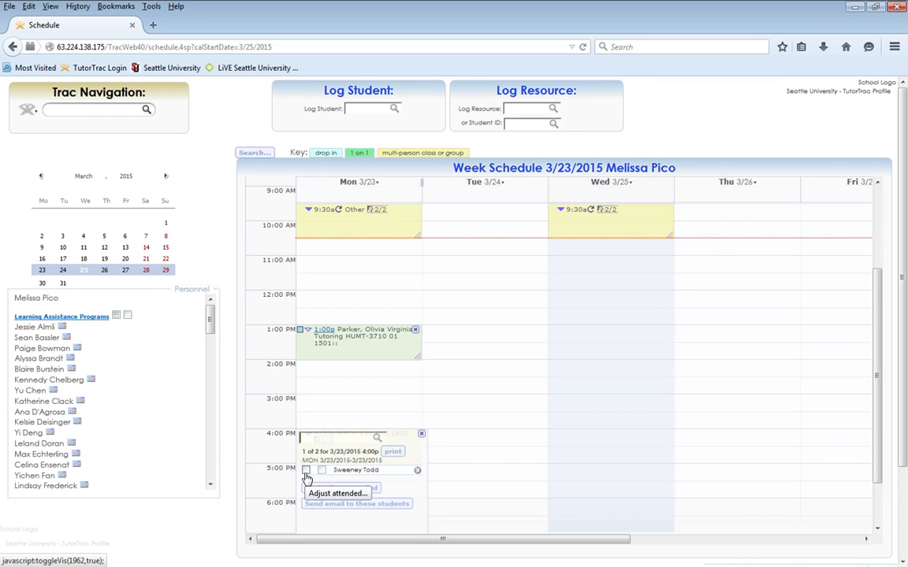
pyautogui.click(356, 470)
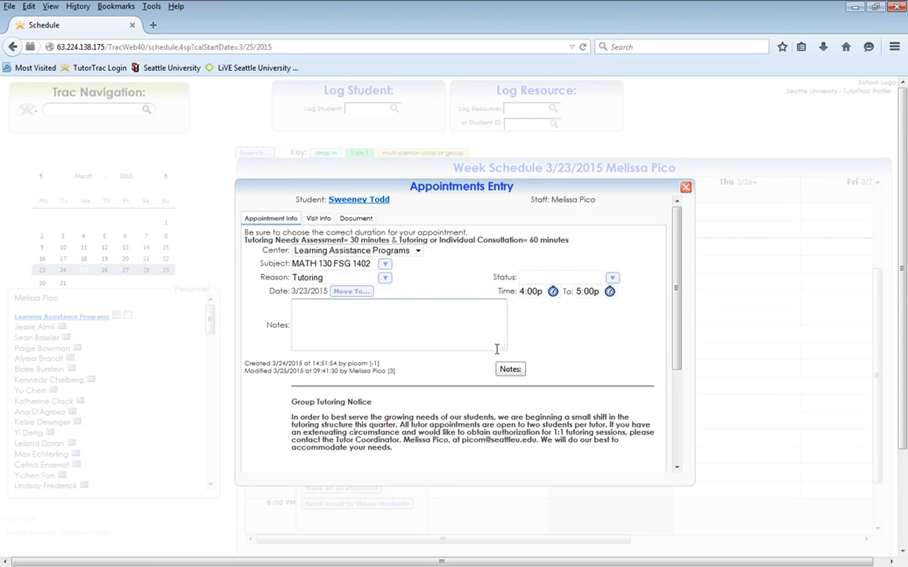
# Choose Rescheduled as the appointment's status and review the save options.
pyautogui.click(612, 280)
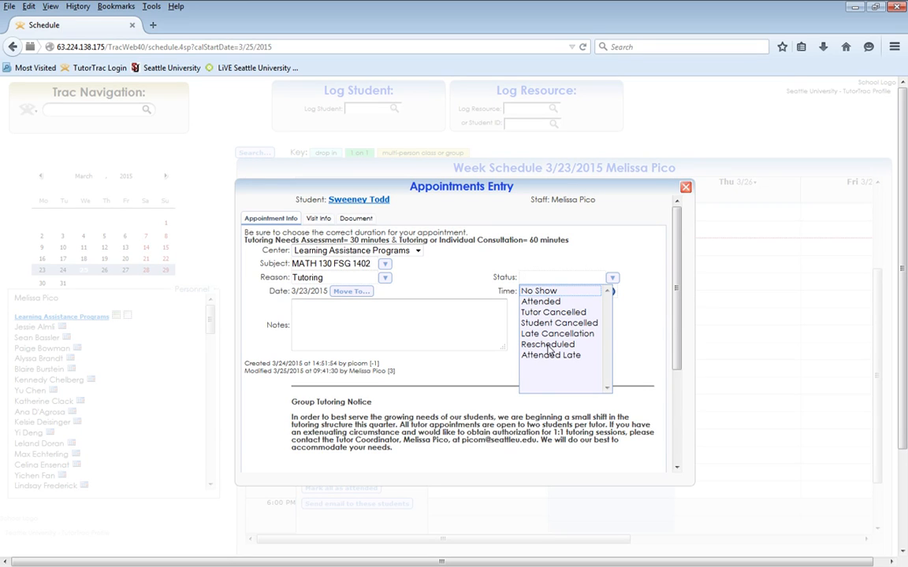
pyautogui.click(548, 345)
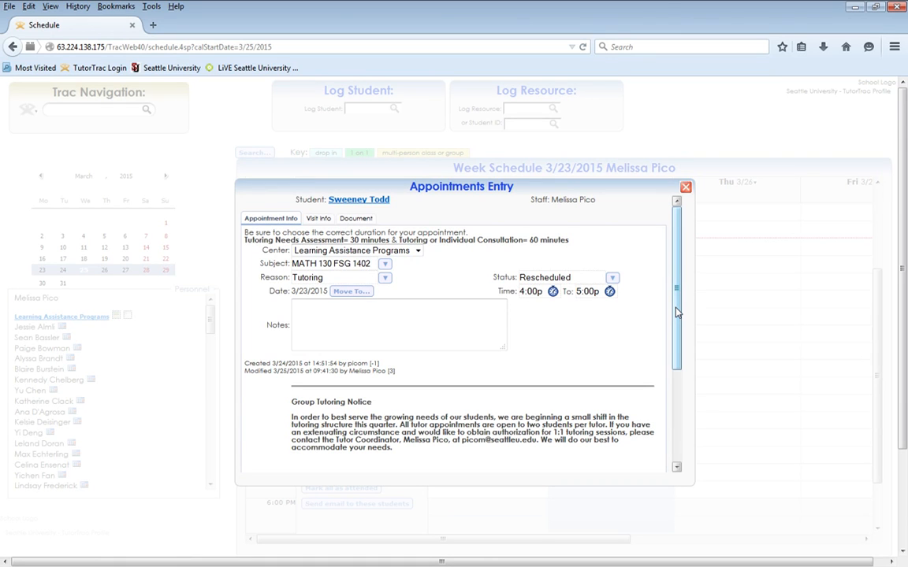
pyautogui.scroll(-3, 676, 312)
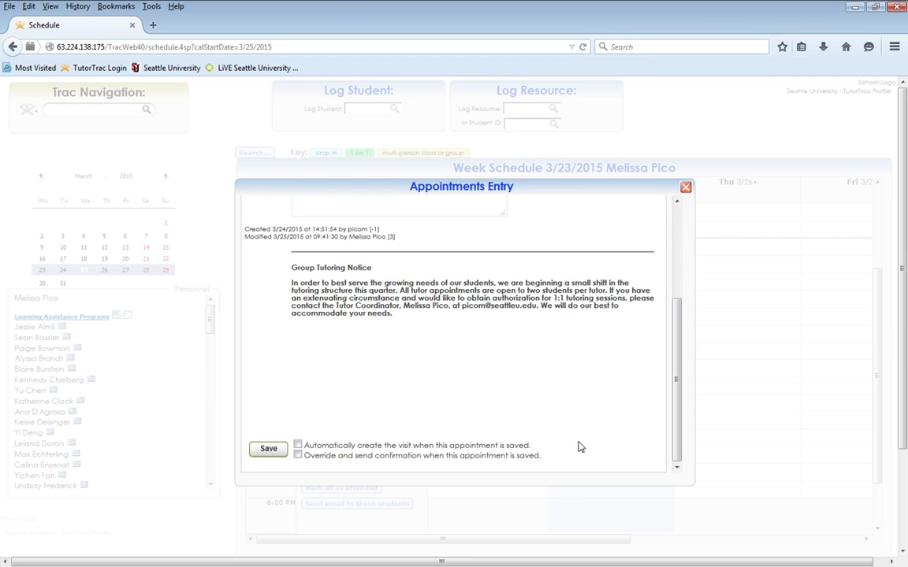
pyautogui.scroll(1, 578, 447)
pyautogui.scroll(5, 577, 447)
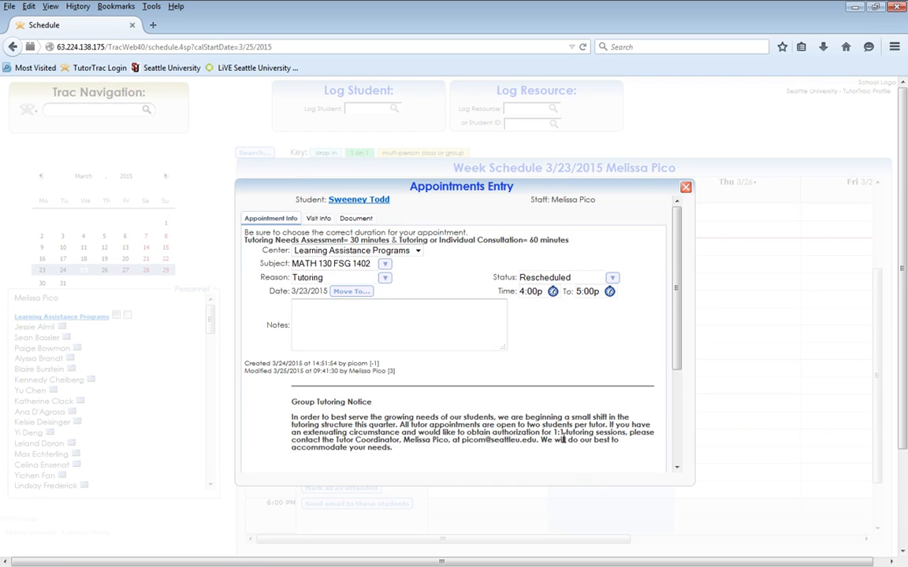
# Try the Student Cancelled status and then Tutor Cancelled for the appointment.
pyautogui.click(611, 280)
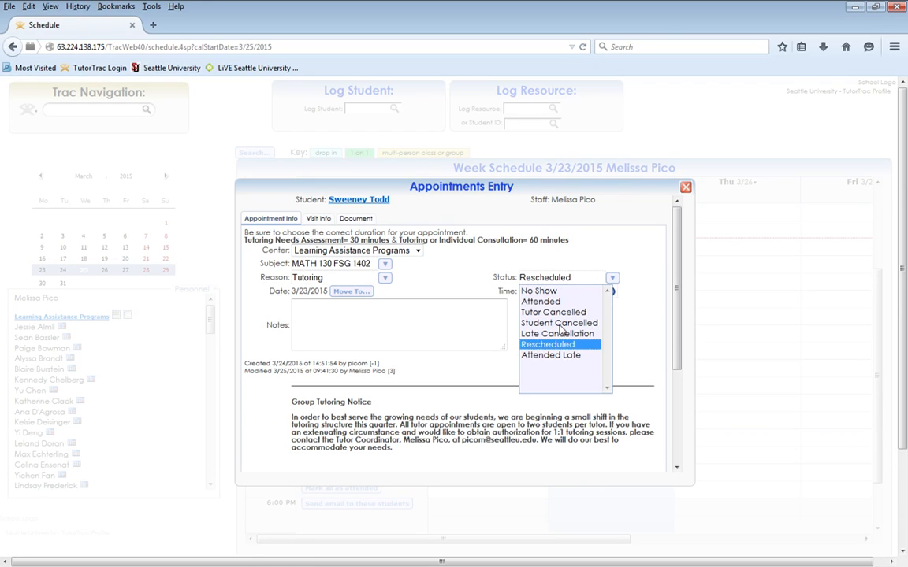
pyautogui.click(556, 323)
pyautogui.click(611, 279)
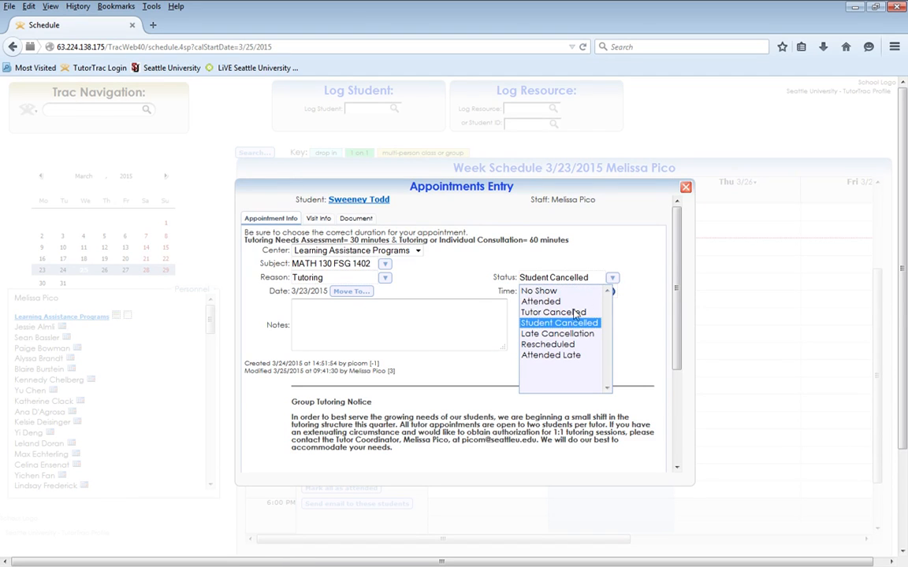
pyautogui.click(552, 313)
pyautogui.scroll(-4, 550, 381)
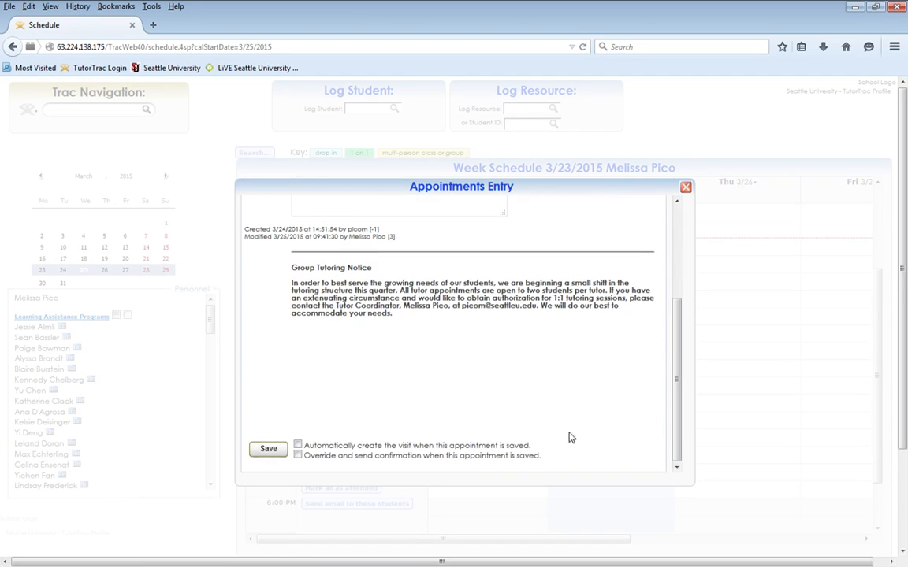
pyautogui.scroll(4, 571, 436)
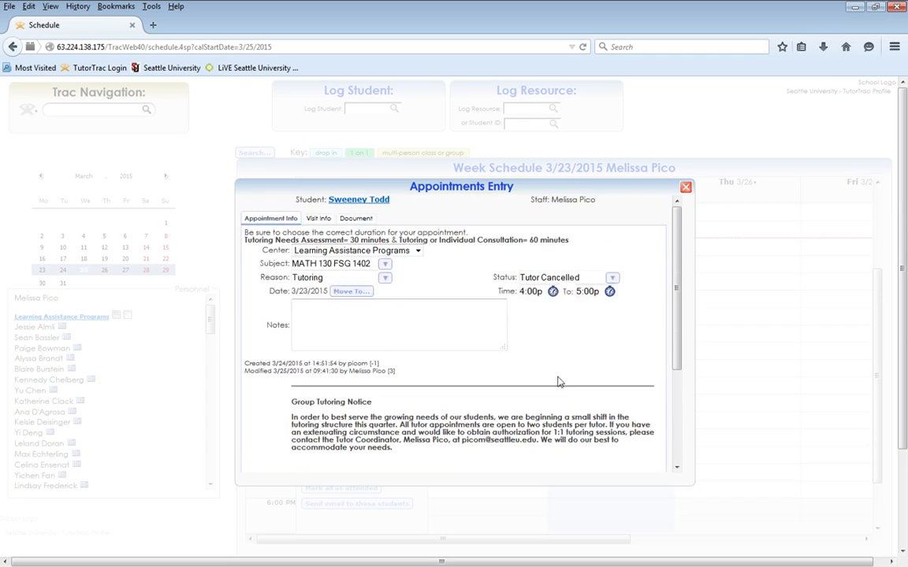
# Try the No Show status for the appointment and check the save options.
pyautogui.click(612, 278)
pyautogui.click(529, 294)
pyautogui.scroll(-3, 554, 370)
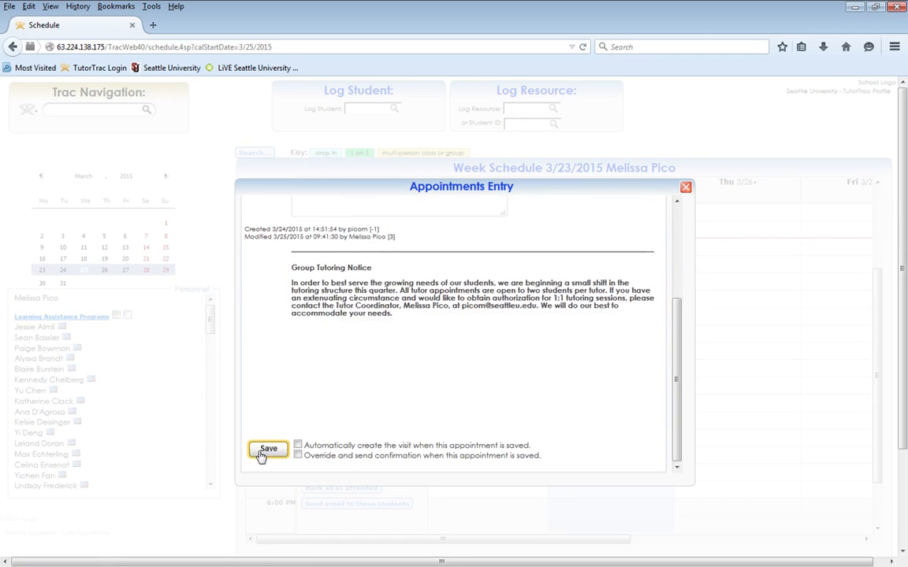
pyautogui.scroll(3, 530, 380)
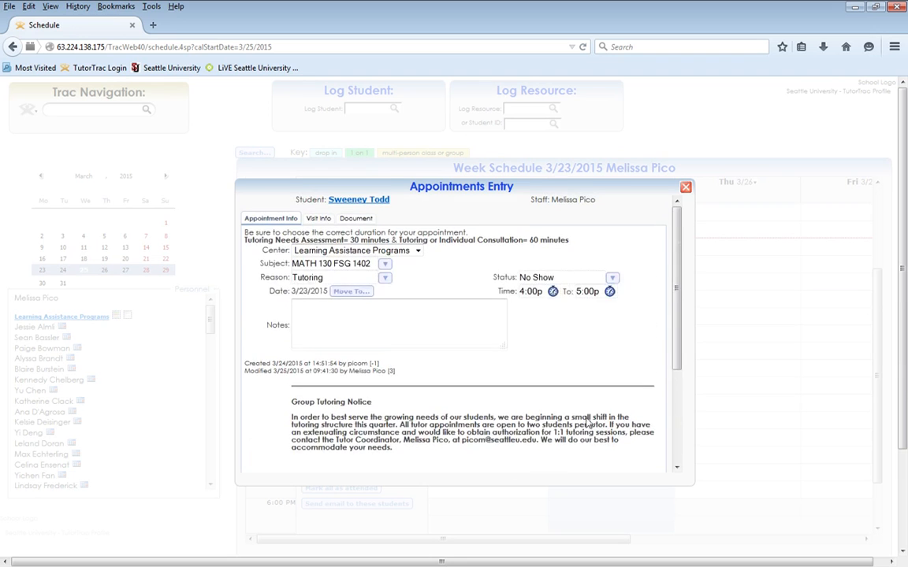
pyautogui.scroll(-3, 456, 410)
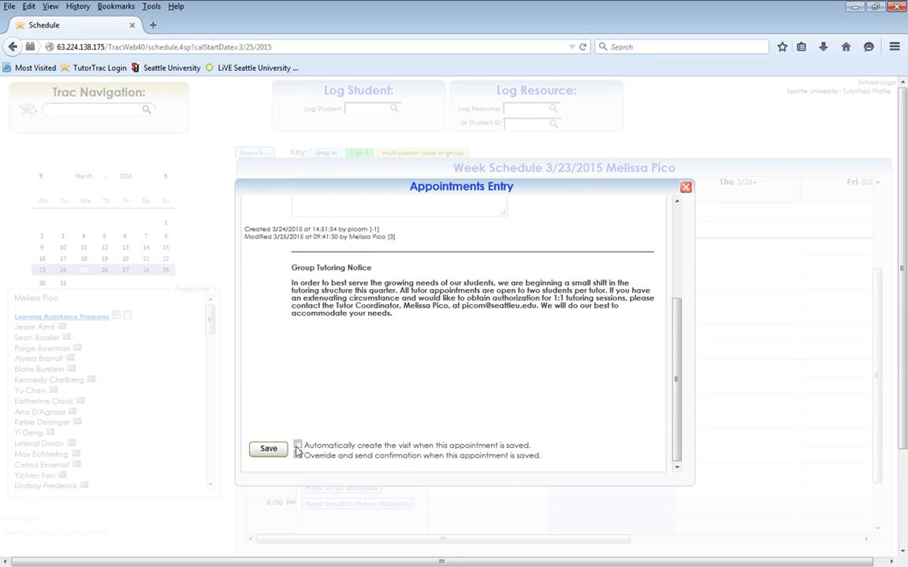
pyautogui.scroll(3, 487, 418)
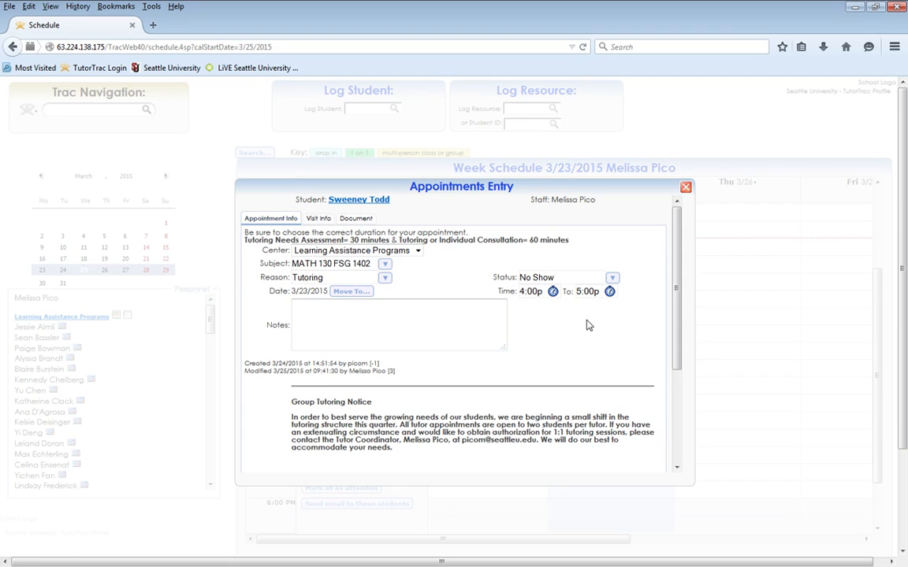
# Set the appointment's status to Rescheduled, save the record, and close the entry and the slot's student list.
pyautogui.click(612, 278)
pyautogui.click(552, 345)
pyautogui.scroll(-3, 553, 347)
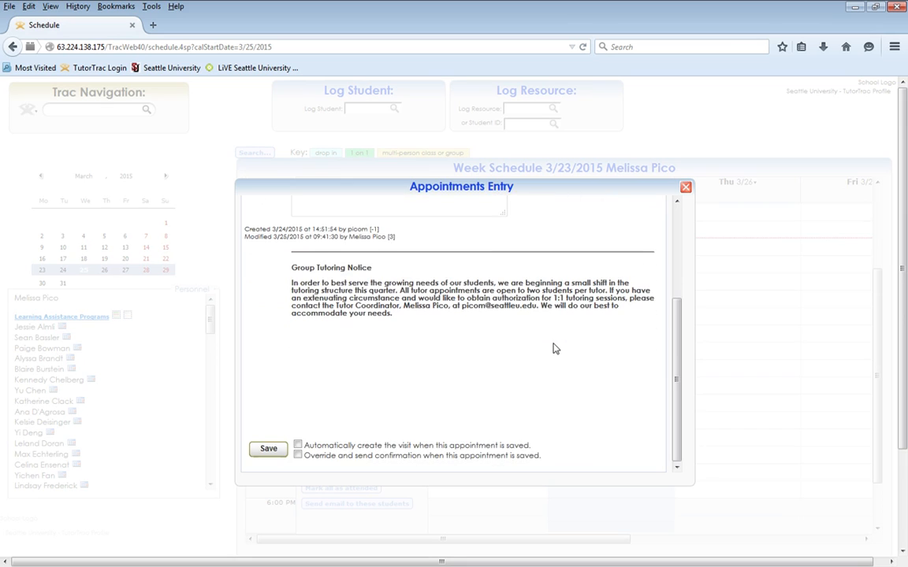
pyautogui.click(272, 454)
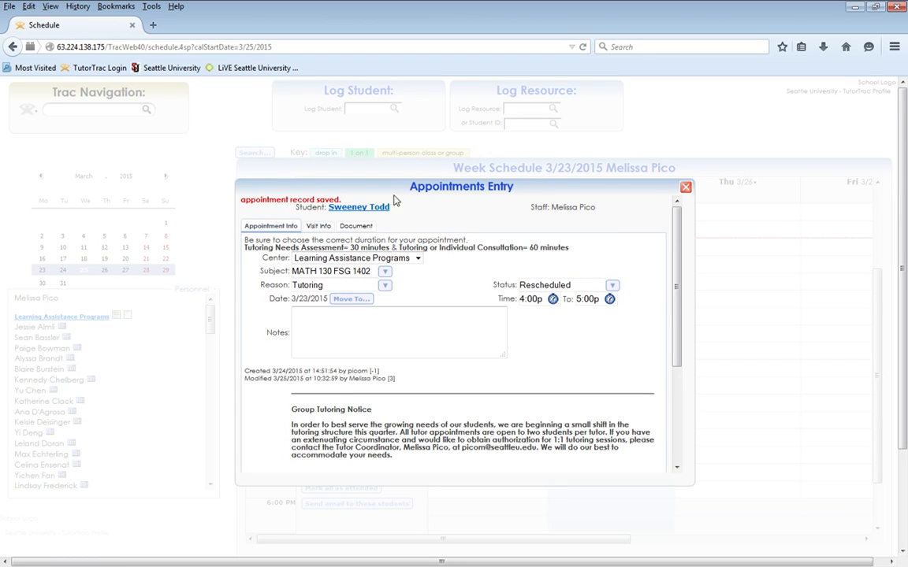
pyautogui.click(686, 191)
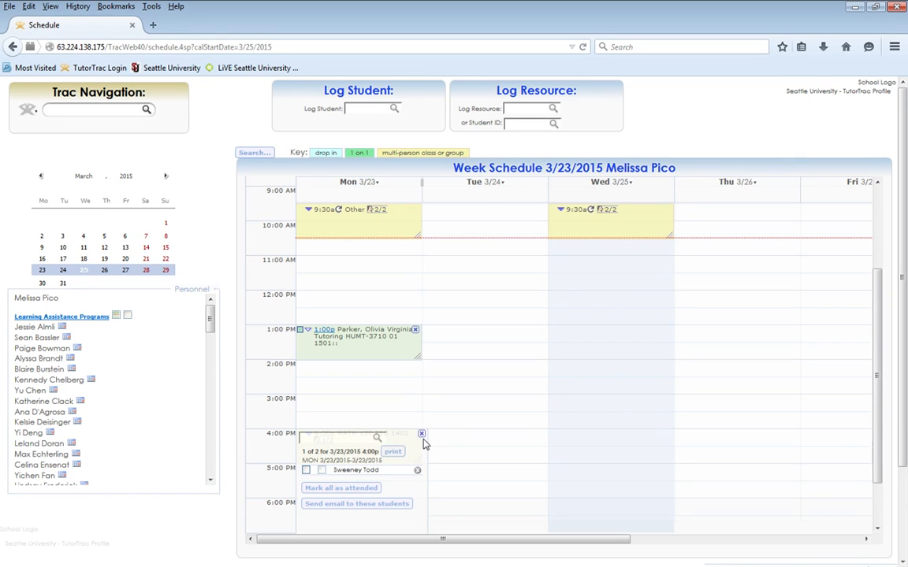
pyautogui.click(421, 434)
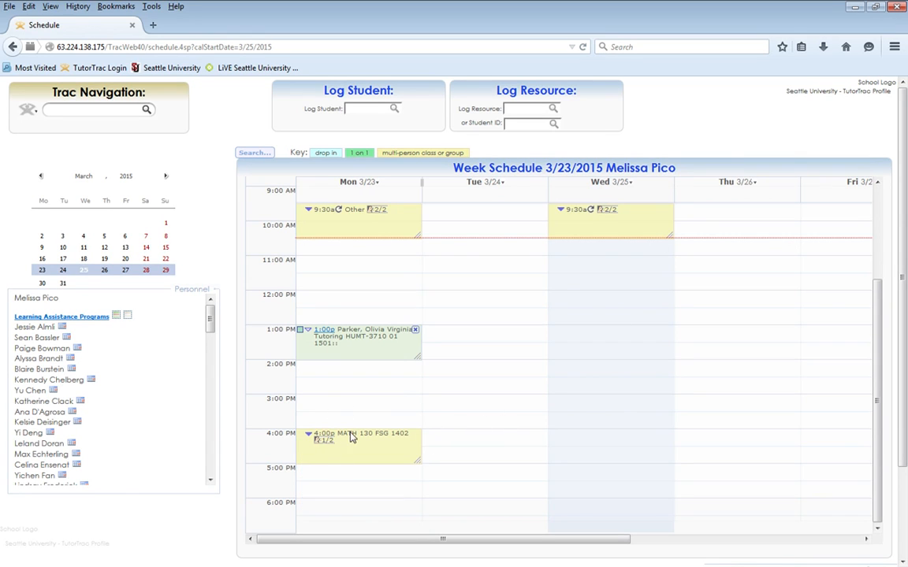
# Return to the main menu and start a quick visit with the default date of 03/25/2015.
pyautogui.moveTo(354, 455)
pyautogui.moveTo(382, 459)
pyautogui.click(29, 114)
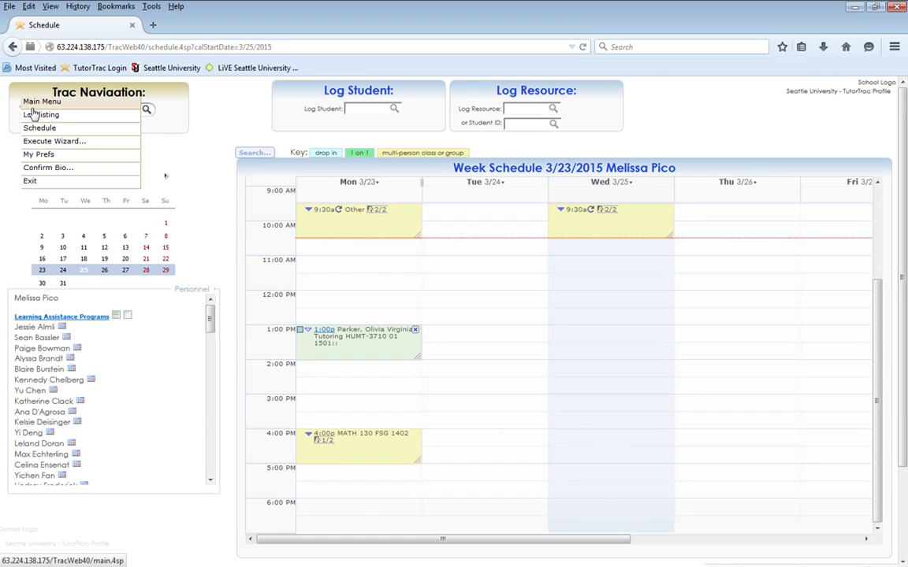
pyautogui.click(34, 103)
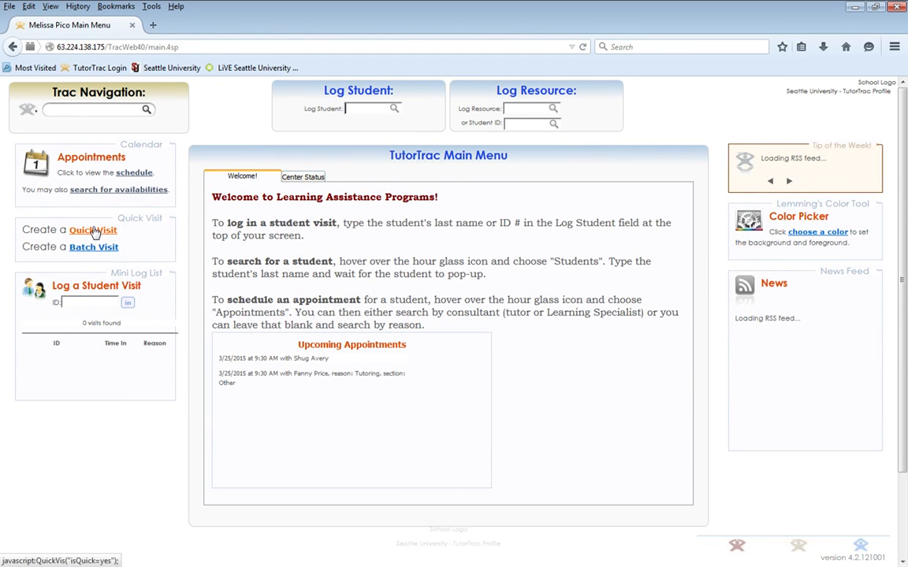
pyautogui.click(93, 231)
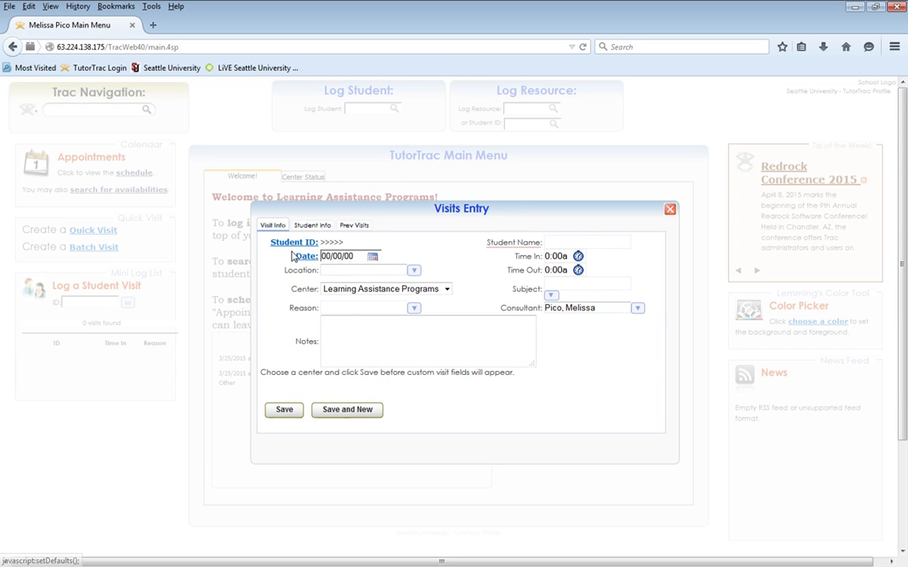
pyautogui.click(304, 259)
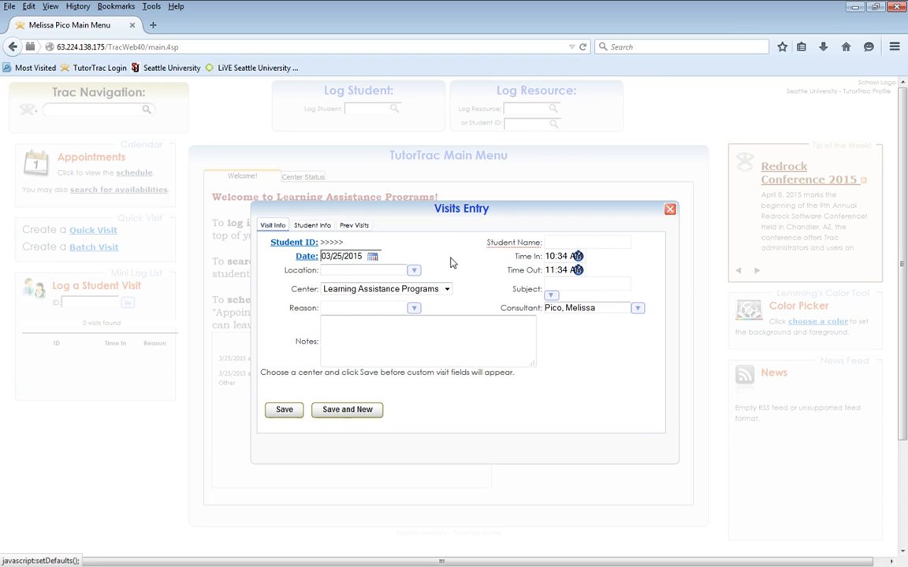
# Set the visit's time in to 04:00 pm with a duration of 01:00.
pyautogui.click(577, 257)
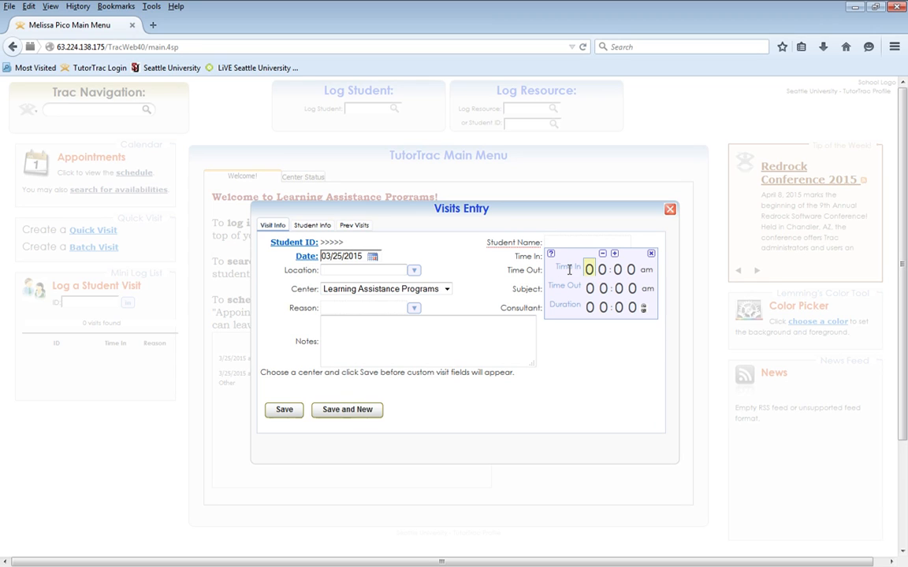
pyautogui.write('04:00')
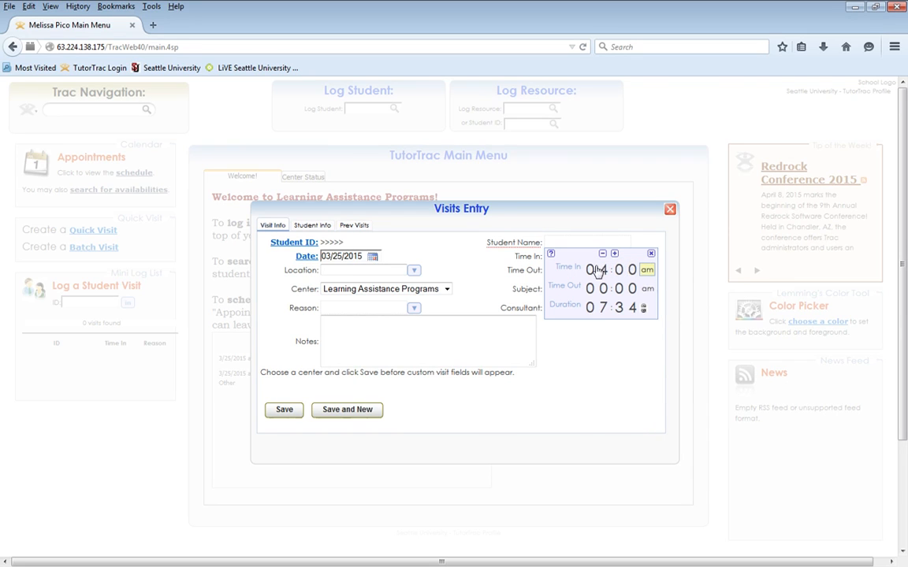
pyautogui.click(647, 270)
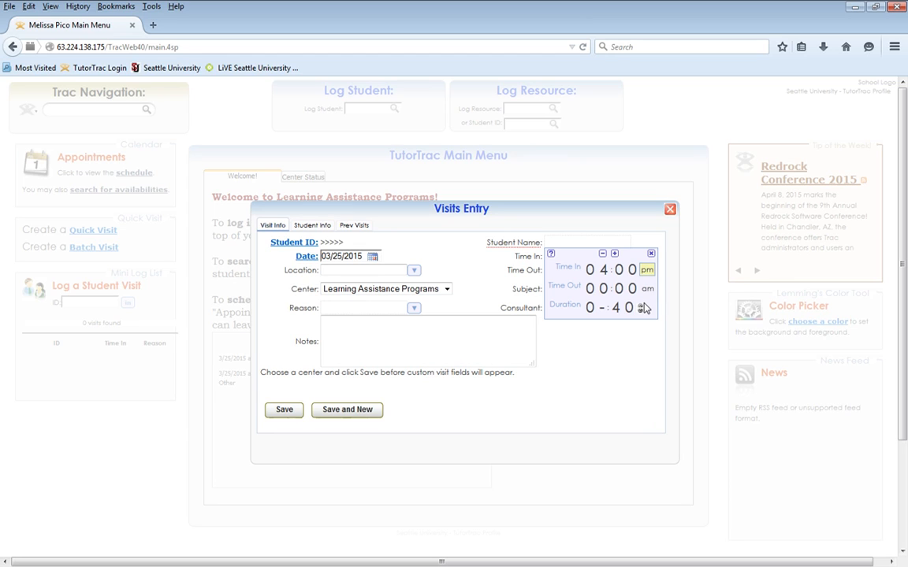
pyautogui.click(590, 308)
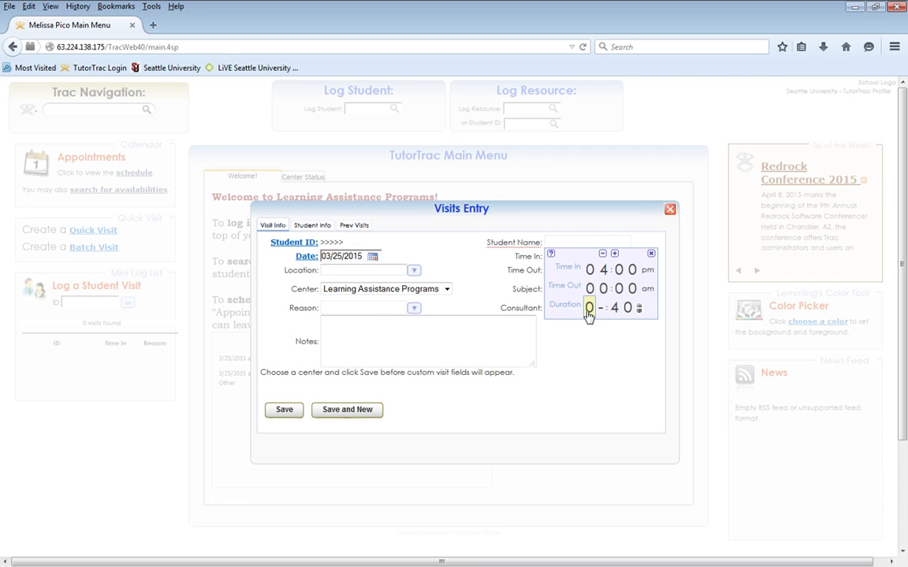
pyautogui.write('0100')
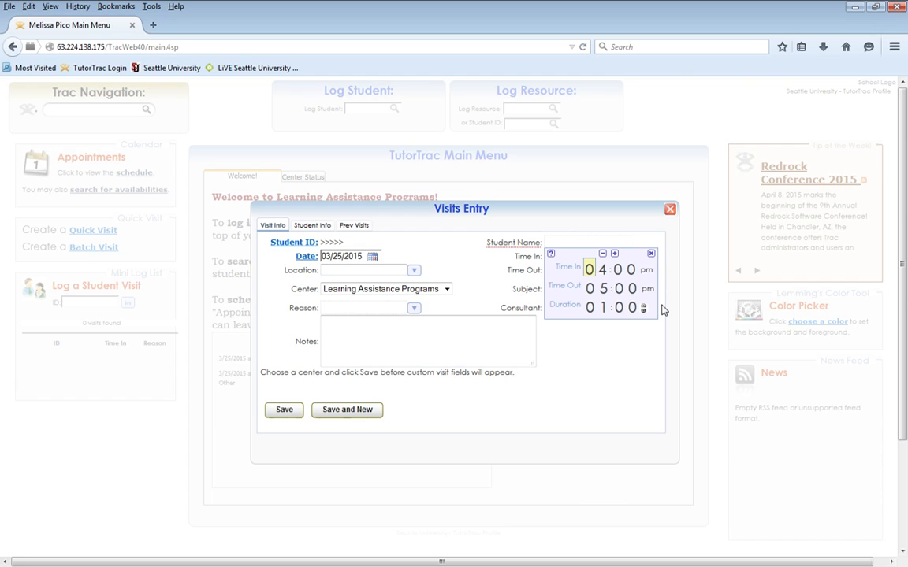
pyautogui.click(651, 256)
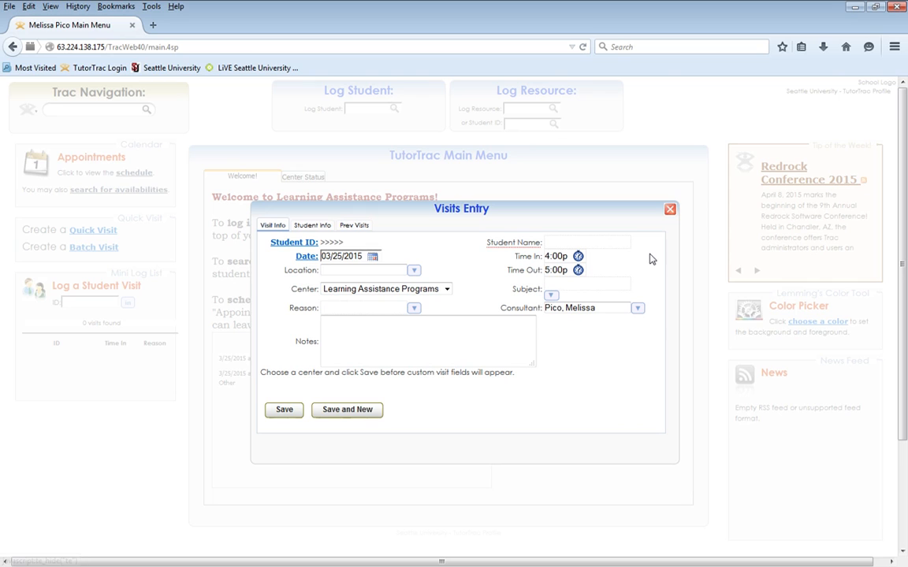
# Look up the student by last name and assign them to the visit.
pyautogui.click(296, 244)
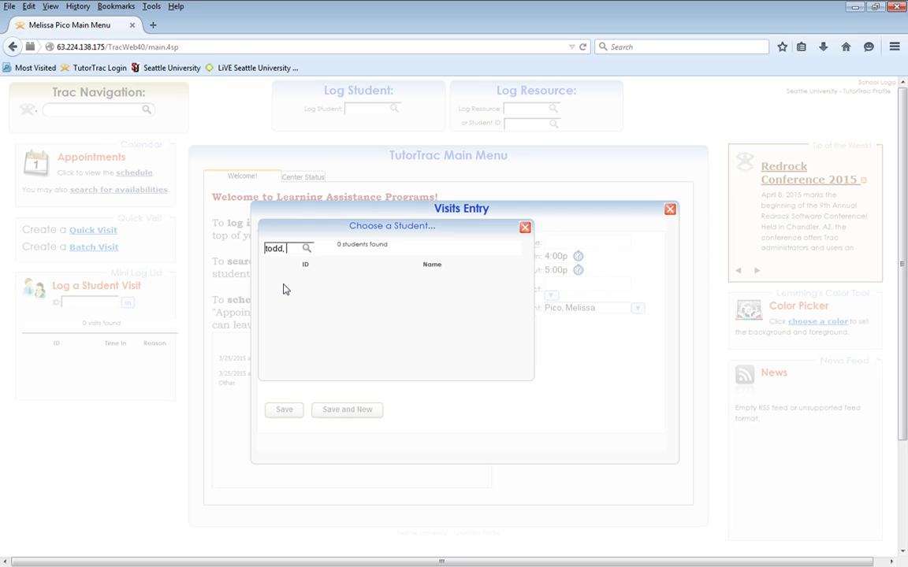
pyautogui.press('Return')
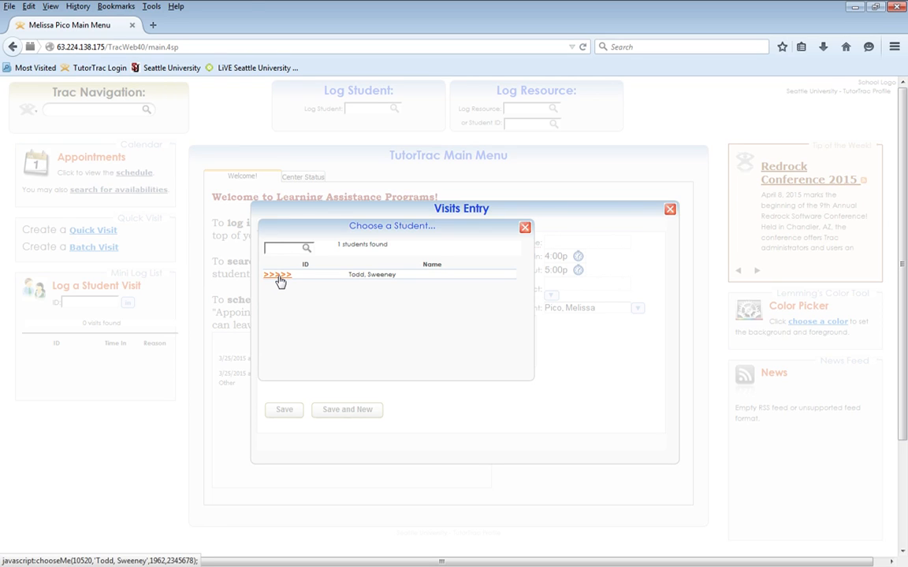
pyautogui.click(278, 276)
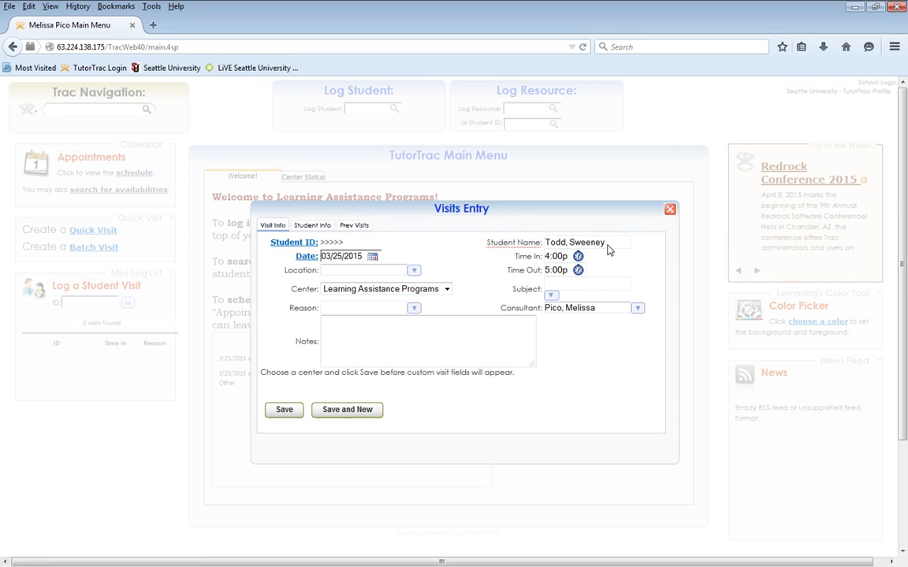
# Set the visit's subject to MATH 130 FSG 1402 and its reason to Tutoring.
pyautogui.click(550, 295)
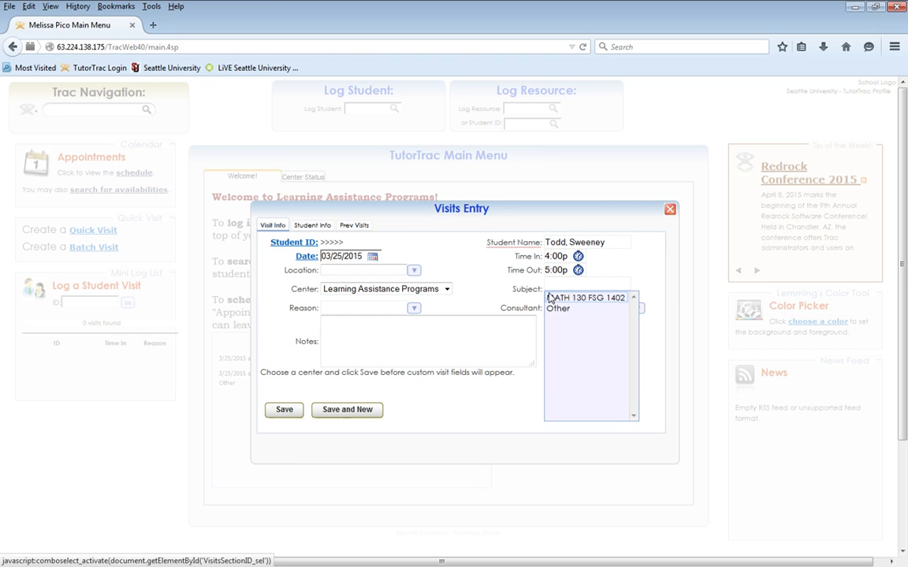
pyautogui.click(556, 299)
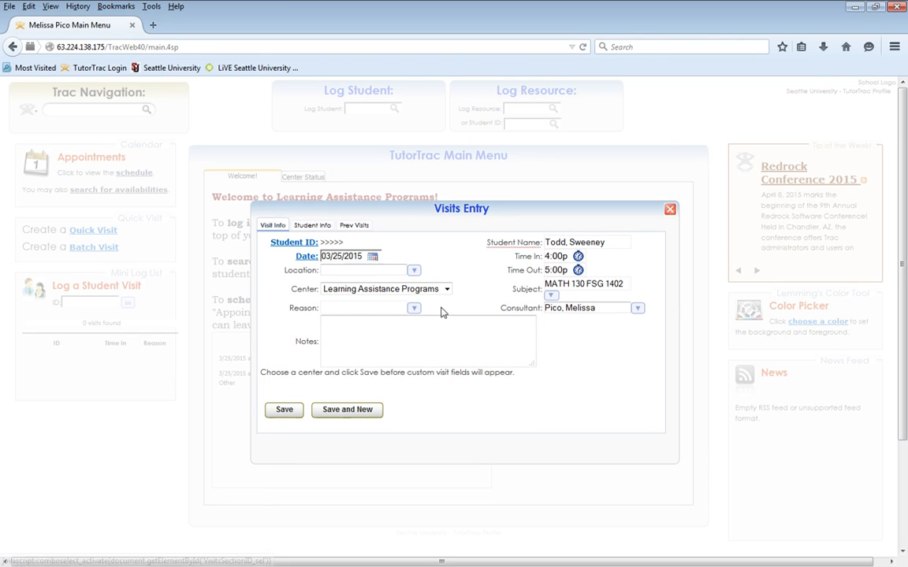
pyautogui.click(413, 308)
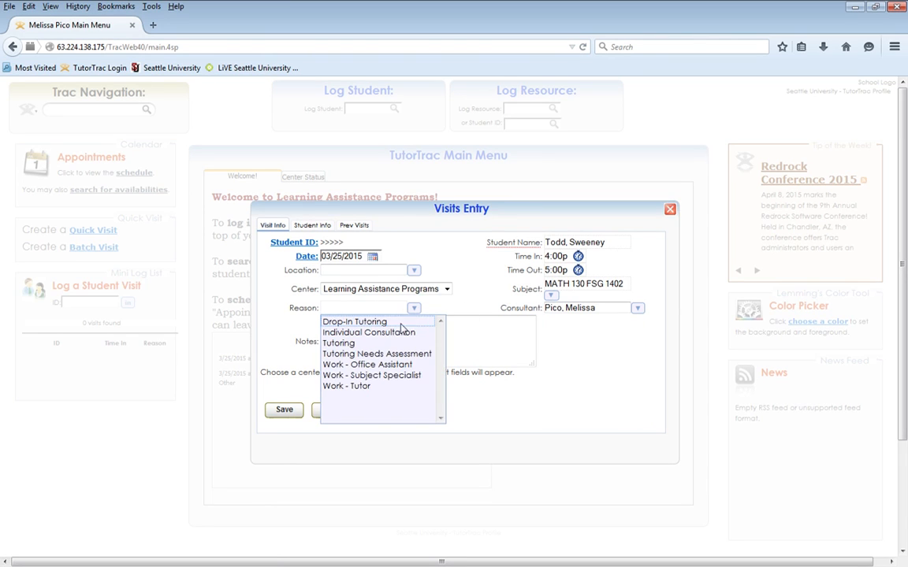
pyautogui.click(339, 343)
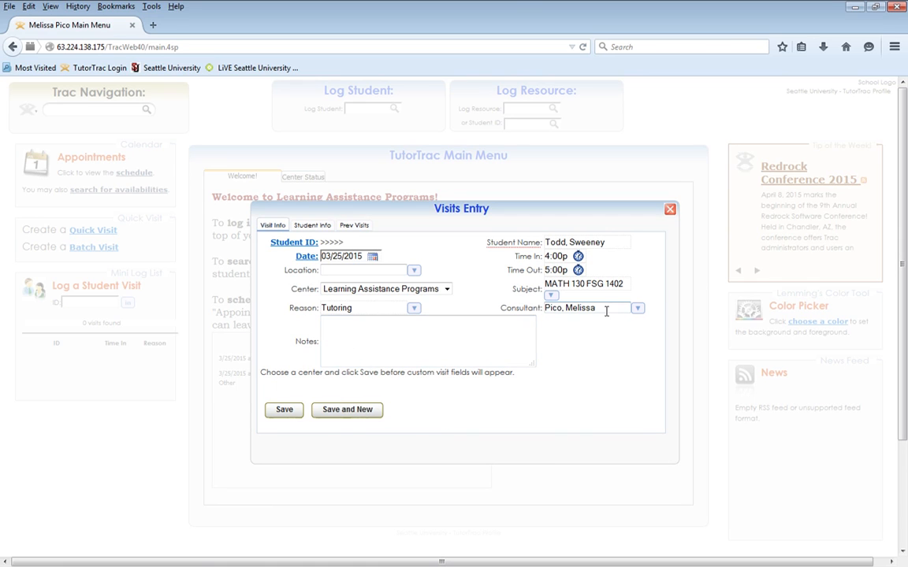
# Save the new visit with the notes left blank and close the visit entry.
pyautogui.click(358, 353)
pyautogui.click(351, 356)
pyautogui.click(284, 412)
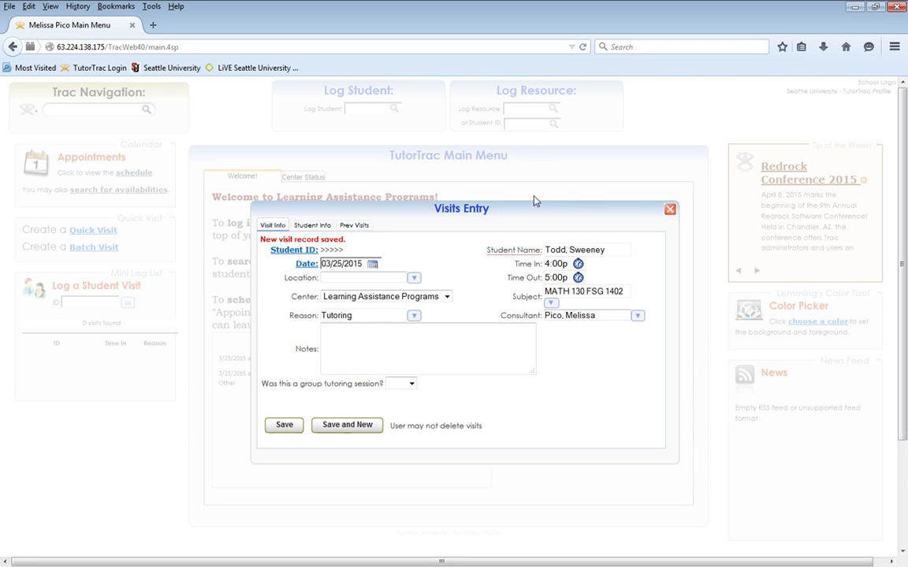
pyautogui.click(669, 211)
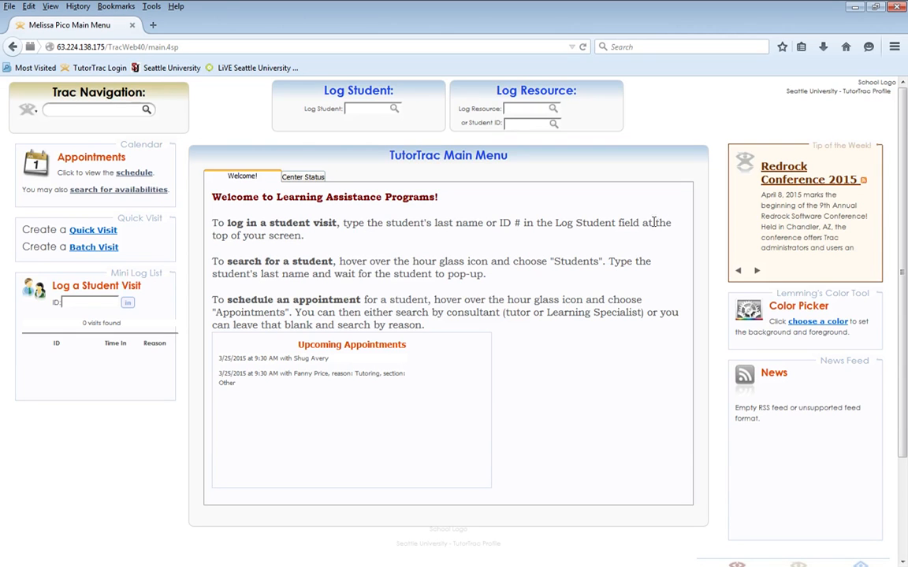